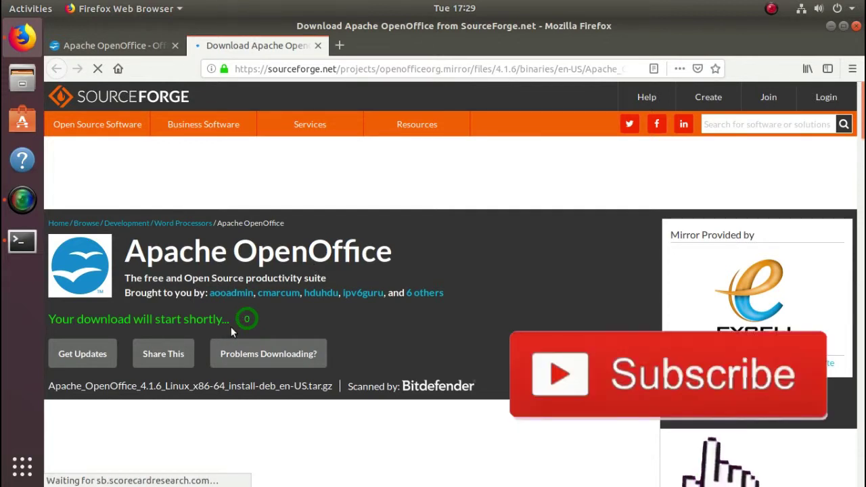
- Save the Apache_OpenOffice_4.1.6_Linux_x86-64_install-deb_en-US.tar.gz download to disk
{"action": "left_click", "coordinate": [323, 279]}
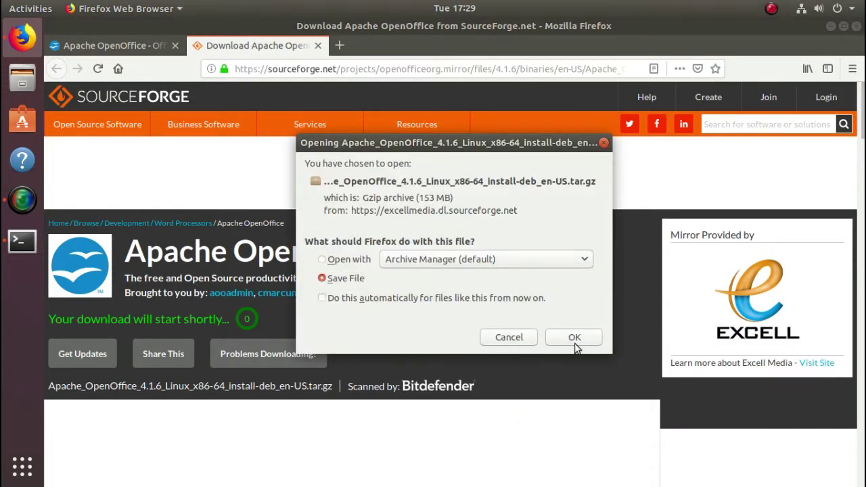
{"action": "left_click", "coordinate": [575, 338]}
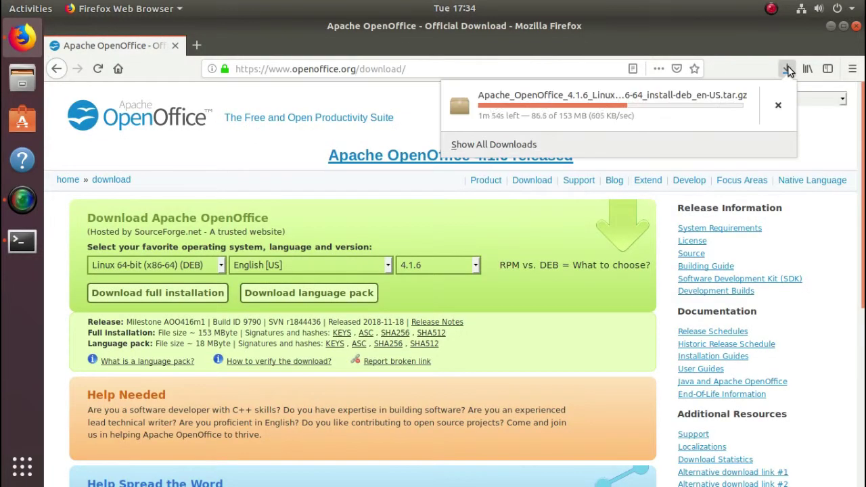
- Check the archive's download progress in the full downloads list, then close the list
{"action": "left_click", "coordinate": [495, 144]}
{"action": "left_click_drag", "start_coordinate": [391, 42], "coordinate": [487, 109]}
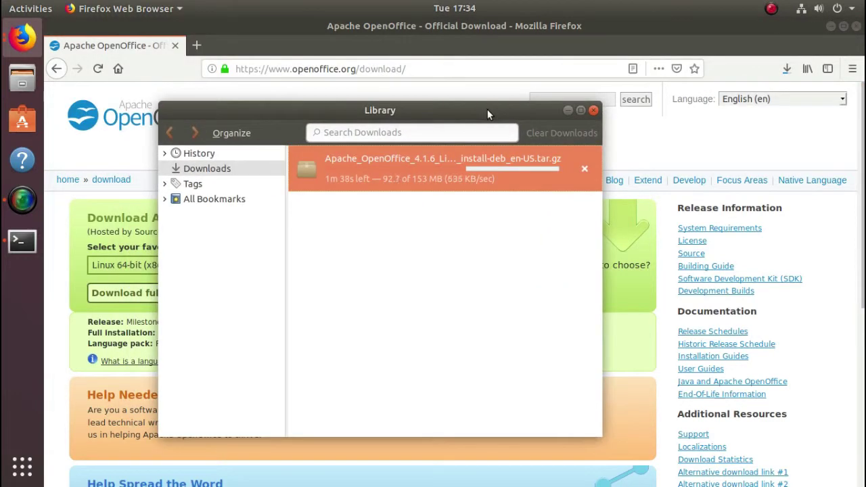
{"action": "left_click", "coordinate": [593, 110]}
- Show the downloaded OpenOffice tar.gz archive in its containing folder and extract it there
{"action": "left_click", "coordinate": [788, 68]}
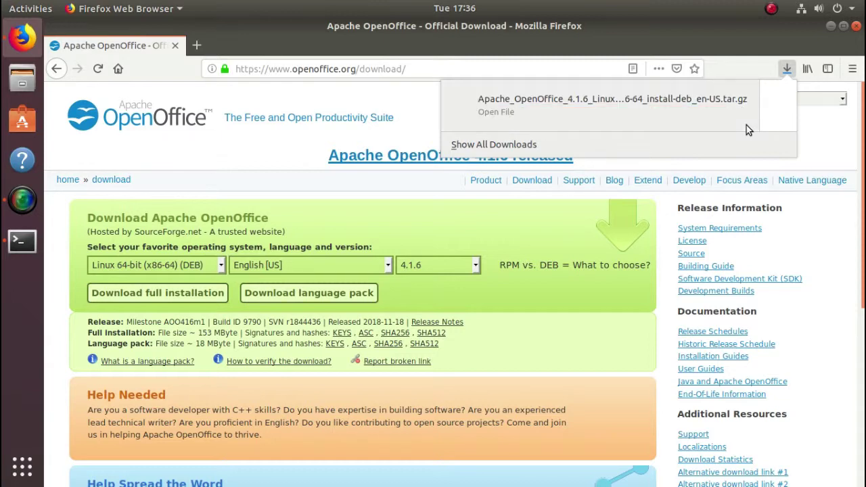
{"action": "left_click", "coordinate": [780, 108]}
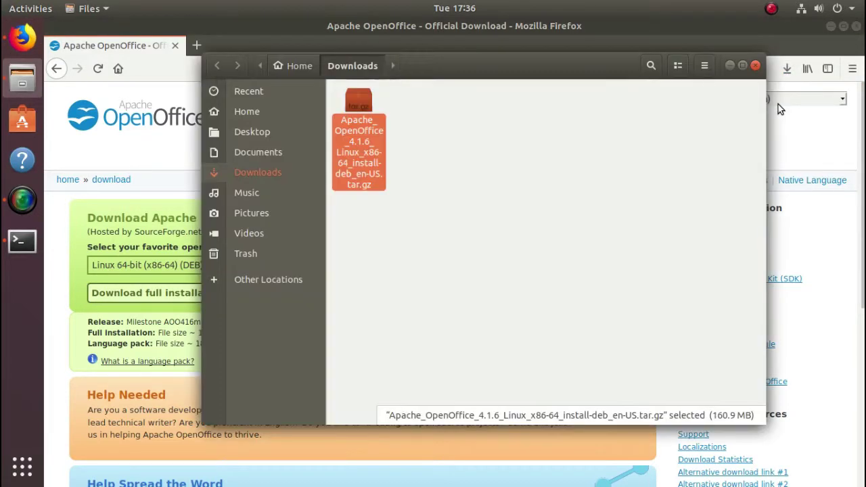
{"action": "right_click", "coordinate": [366, 184]}
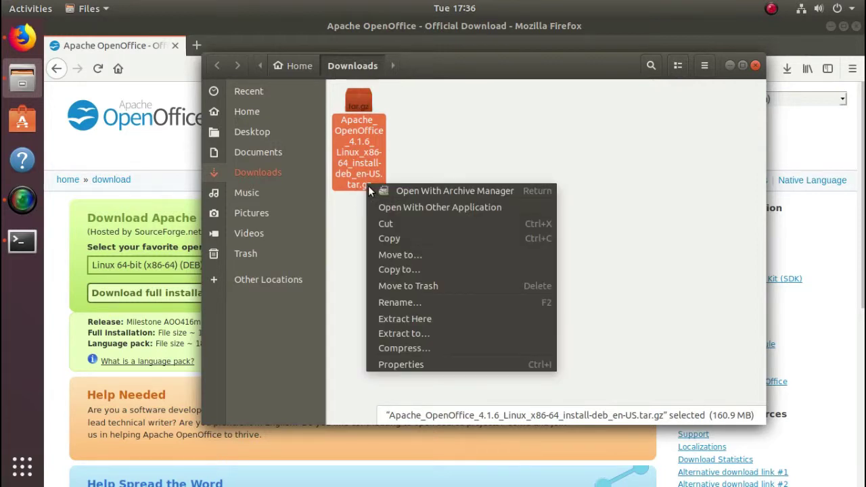
{"action": "left_click", "coordinate": [431, 321]}
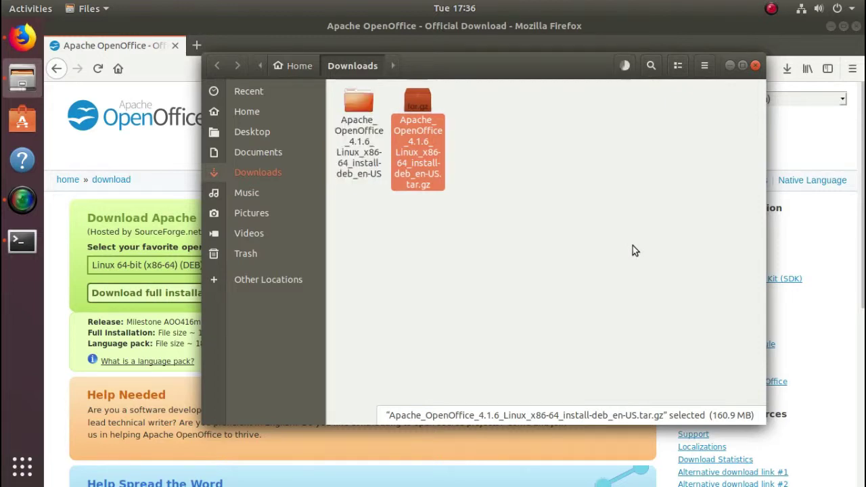
- Open the DEBS folder inside the extracted archive's en-US folder, minimising the browser and maximising the file manager
{"action": "double_click", "coordinate": [362, 179]}
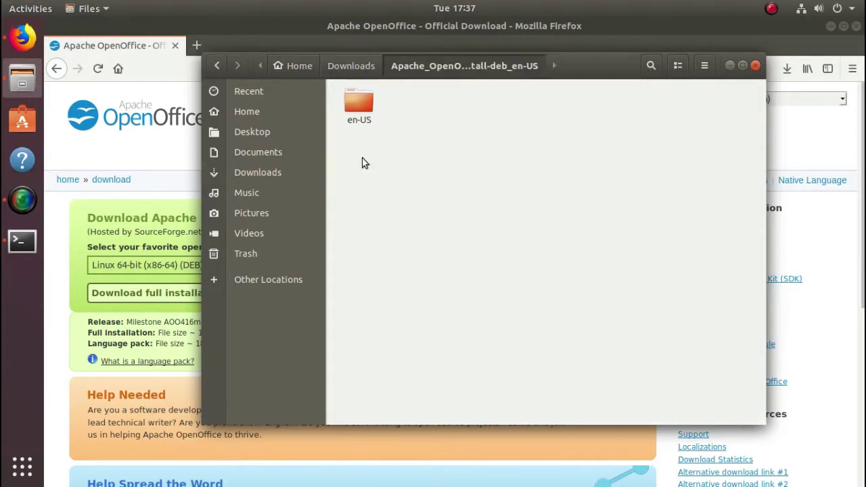
{"action": "double_click", "coordinate": [368, 106]}
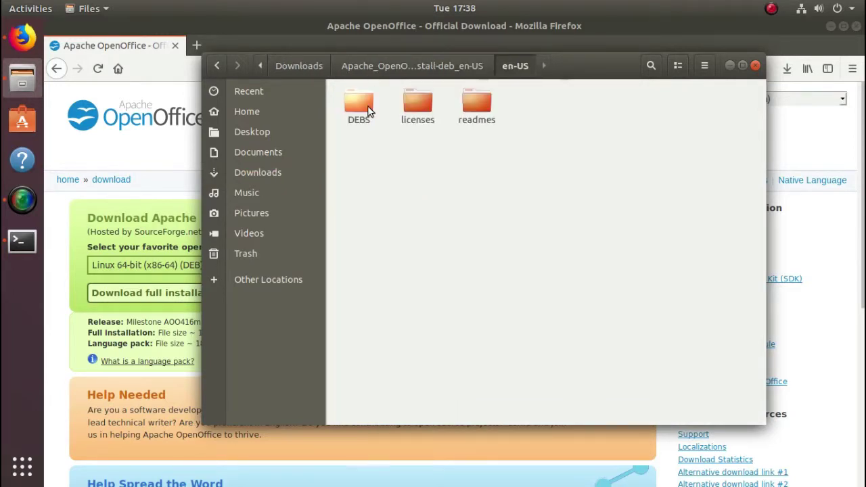
{"action": "left_click", "coordinate": [484, 50]}
{"action": "double_click", "coordinate": [483, 50]}
{"action": "left_click", "coordinate": [832, 25]}
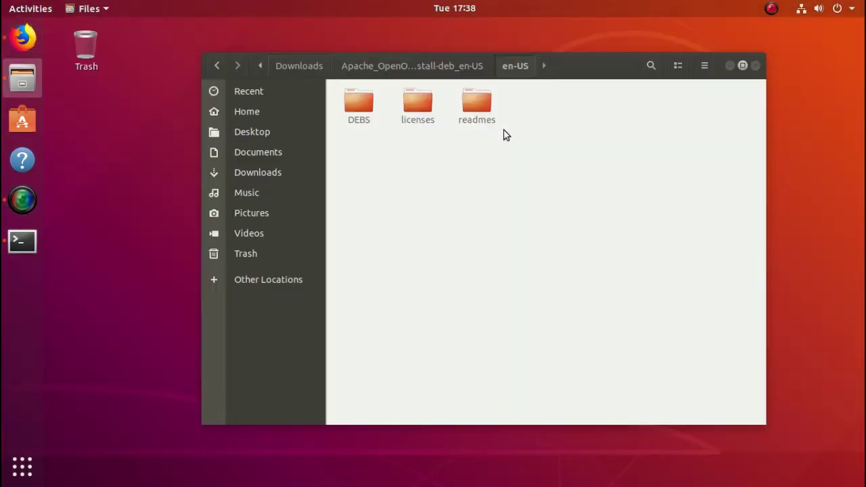
{"action": "double_click", "coordinate": [356, 105]}
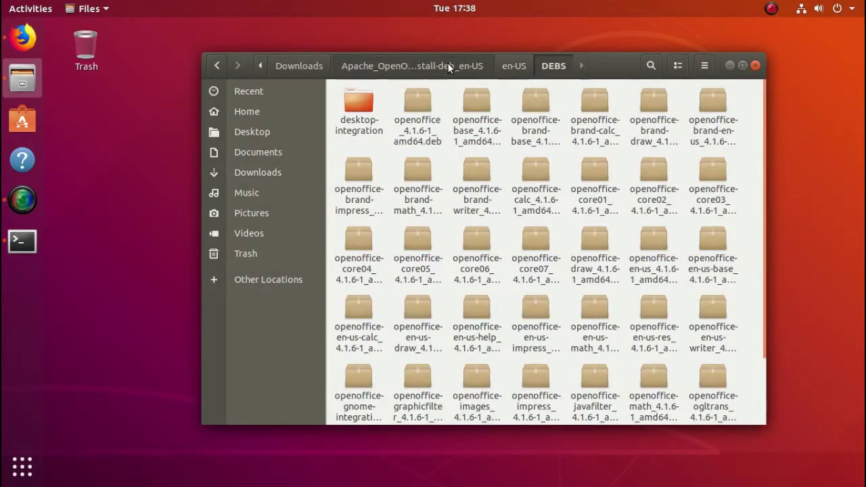
{"action": "left_click", "coordinate": [742, 65]}
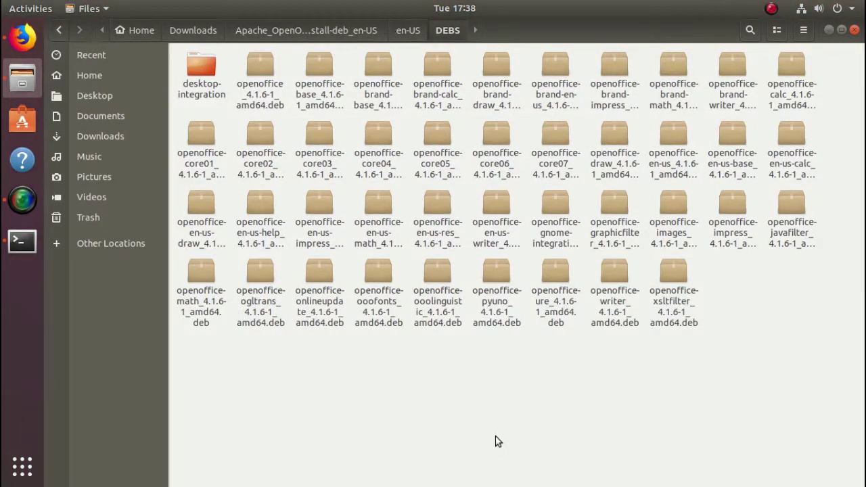
- Open a terminal in the DEBS folder and move its window clear of the folder path
{"action": "right_click", "coordinate": [495, 436]}
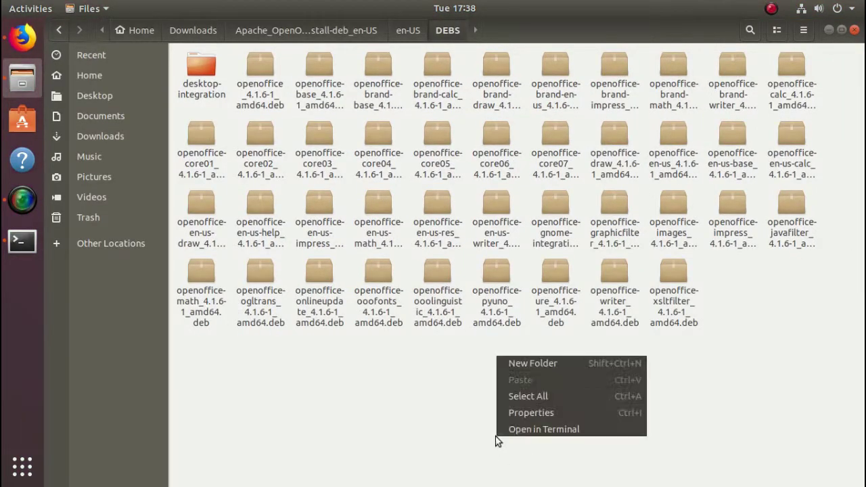
{"action": "left_click", "coordinate": [549, 429]}
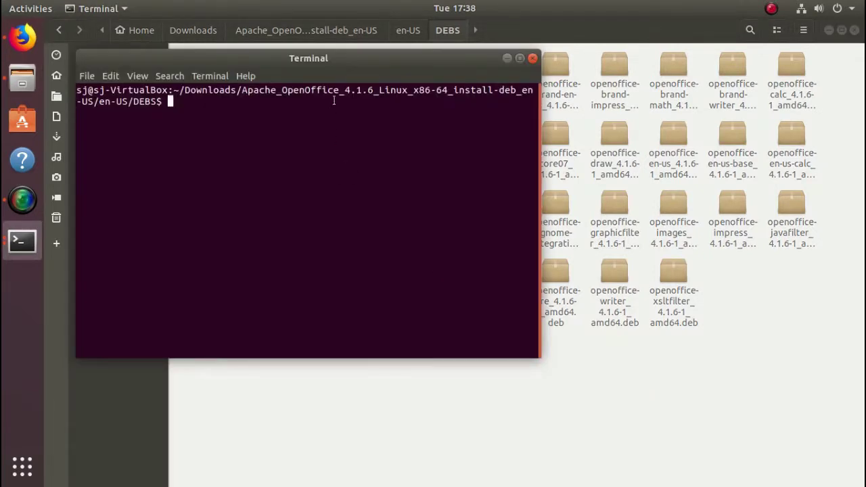
{"action": "left_click_drag", "start_coordinate": [338, 59], "coordinate": [424, 201]}
- Install all packages in the DEBS folder with sudo dpkg -i *.*, entering the sudo password
{"action": "type", "text": "sudo dpk"}
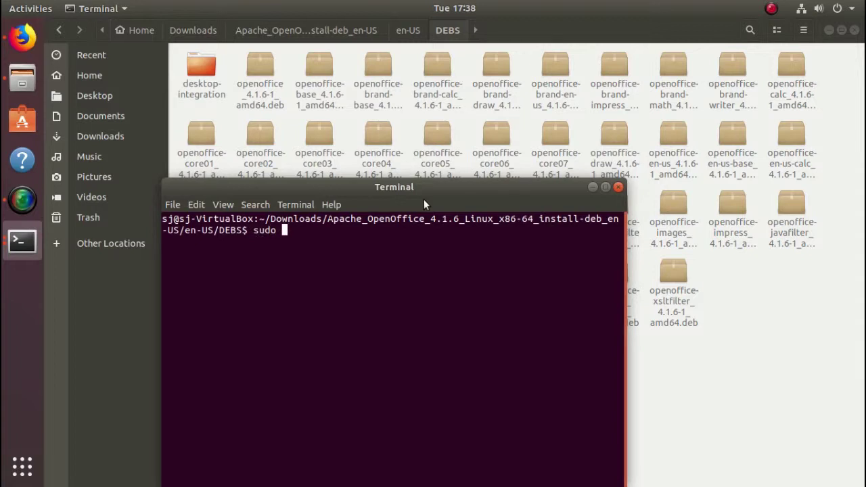
{"action": "type", "text": "g -i "}
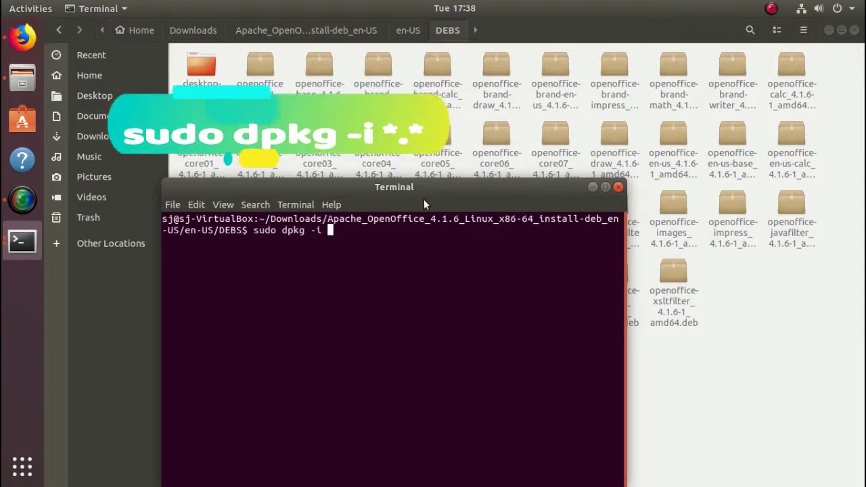
{"action": "type", "text": "*.*"}
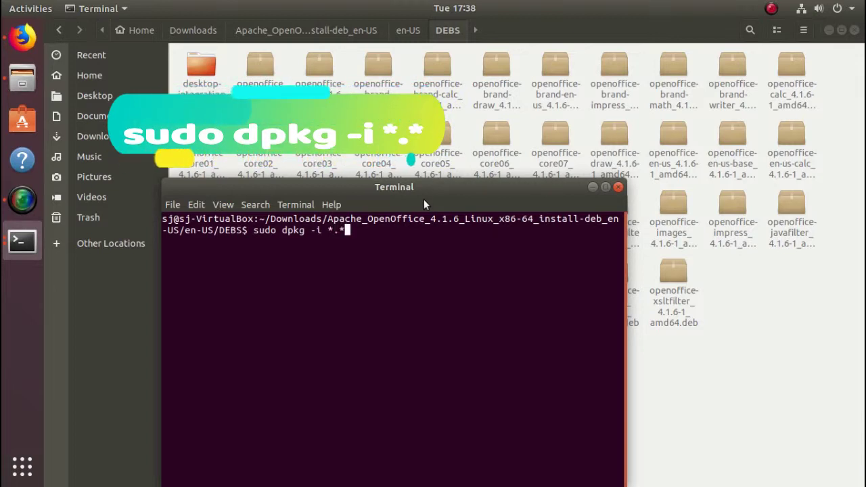
{"action": "key", "text": "Return"}
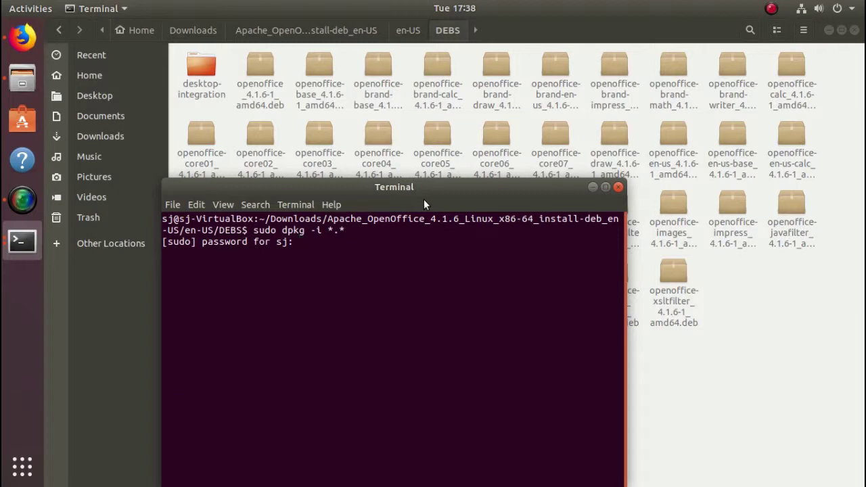
{"action": "key", "text": "Return"}
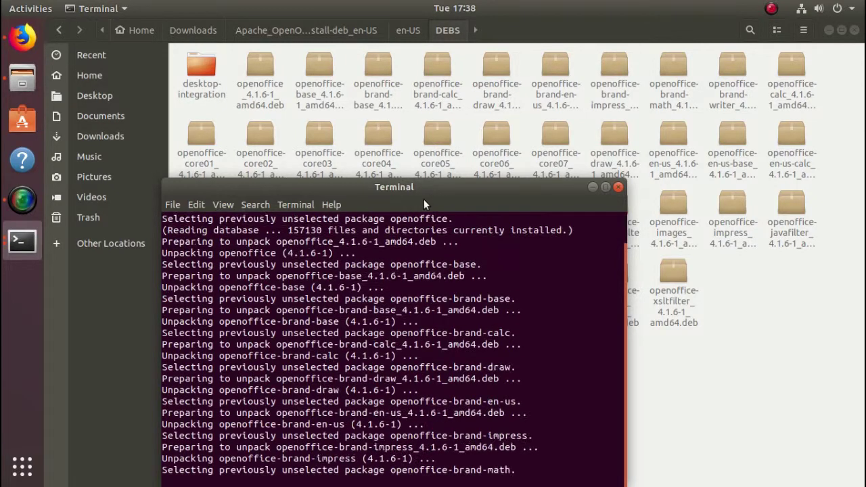
- Enlarge the terminal text to follow the installation output and minimise the file manager behind it
{"action": "left_click_drag", "start_coordinate": [438, 189], "coordinate": [440, 150]}
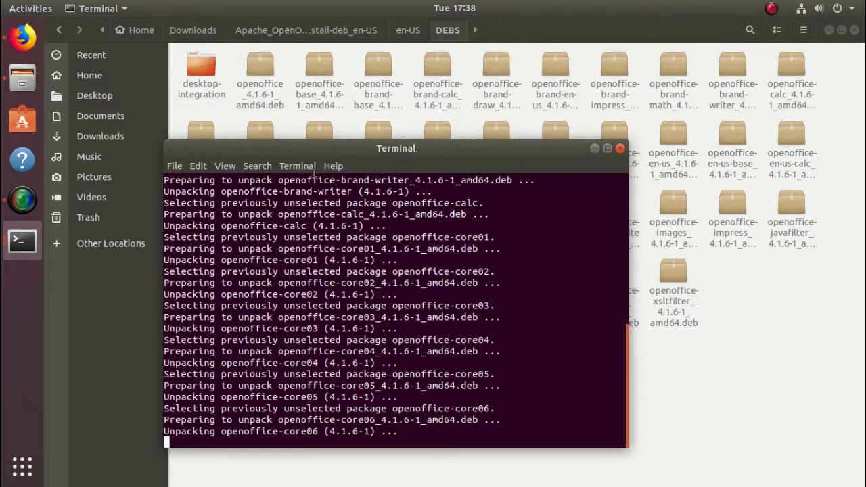
{"action": "left_click", "coordinate": [226, 166]}
{"action": "left_click", "coordinate": [241, 213]}
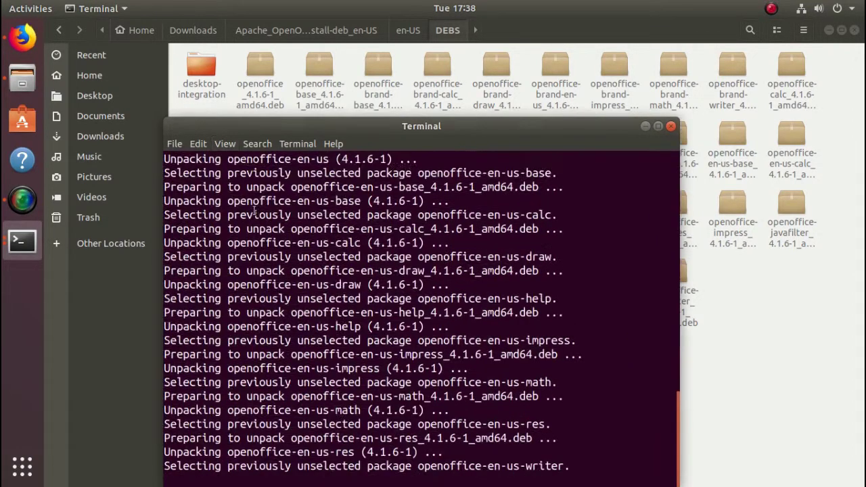
{"action": "left_click_drag", "start_coordinate": [358, 136], "coordinate": [353, 107]}
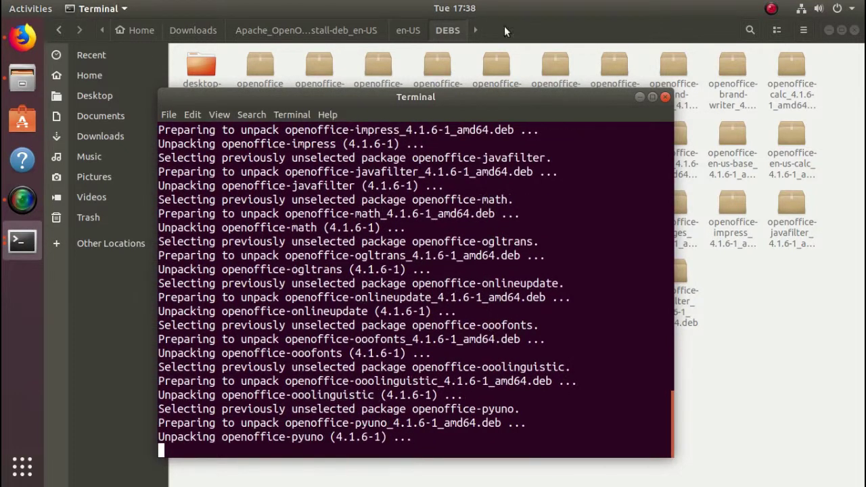
{"action": "left_click", "coordinate": [830, 30]}
{"action": "left_click", "coordinate": [831, 32]}
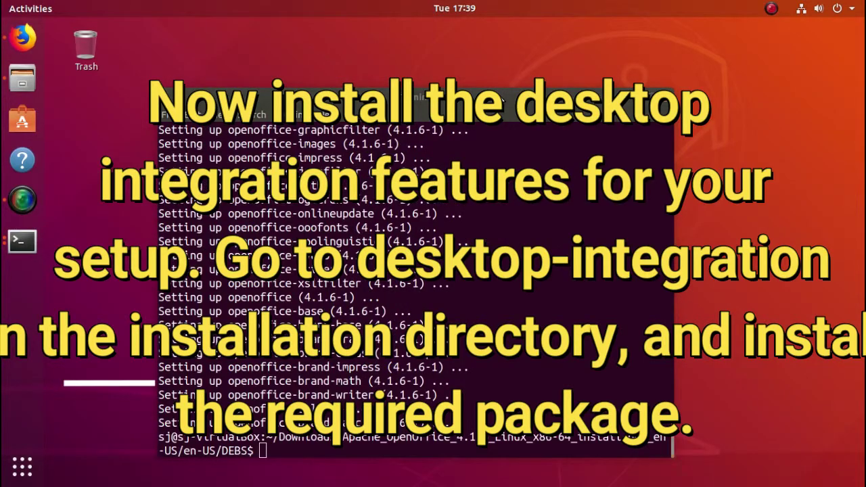
{"action": "left_click_drag", "start_coordinate": [507, 82], "coordinate": [510, 87]}
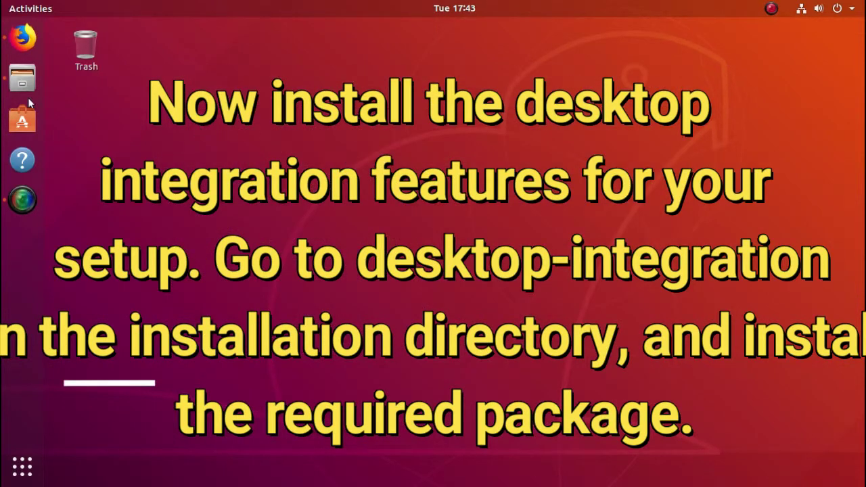
- Open openoffice4.1-debian-menus_4.1.6-9790_all.deb from the desktop-integration folder in Ubuntu Software
{"action": "left_click", "coordinate": [24, 85]}
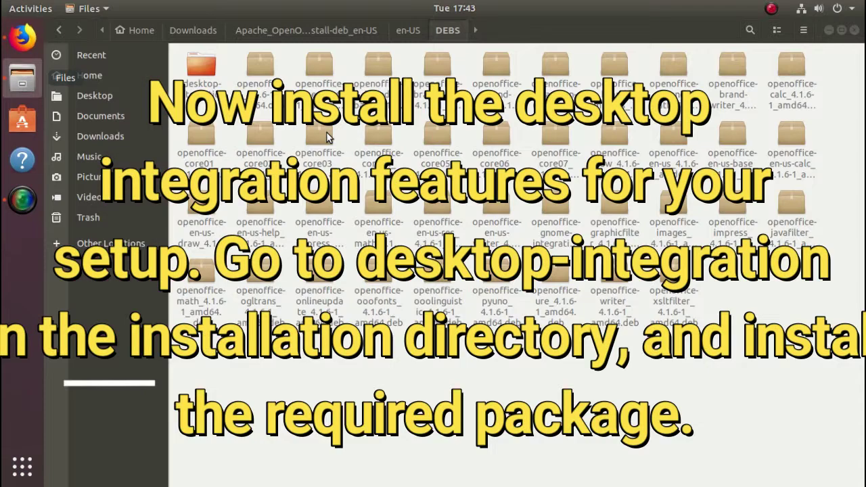
{"action": "double_click", "coordinate": [205, 75]}
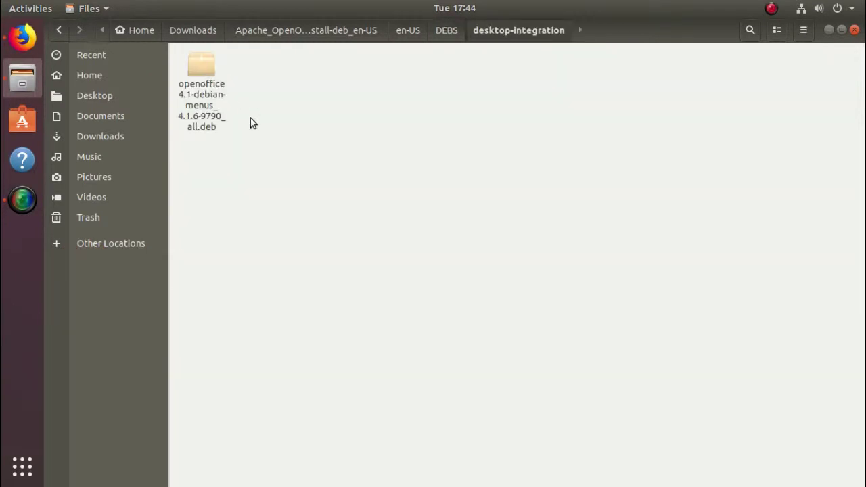
{"action": "left_click", "coordinate": [206, 70]}
{"action": "key", "text": "Return"}
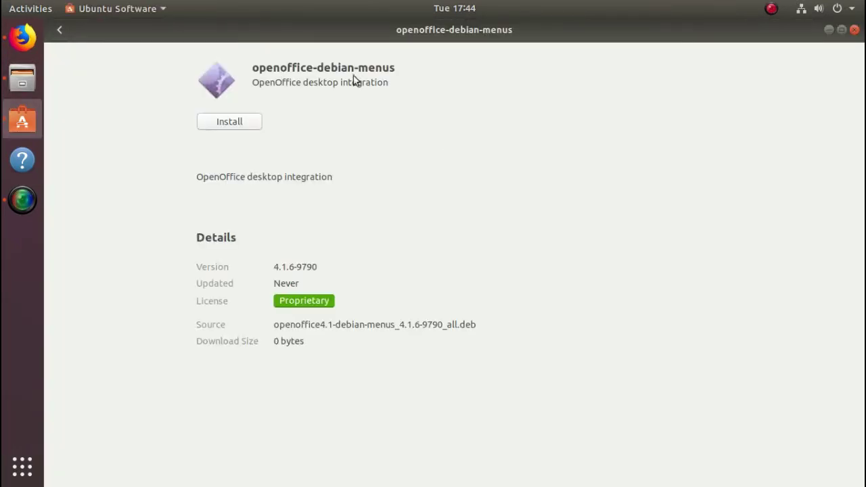
- Install the openoffice-debian-menus package, authenticating with the account password, and close the open windows
{"action": "left_click", "coordinate": [241, 124]}
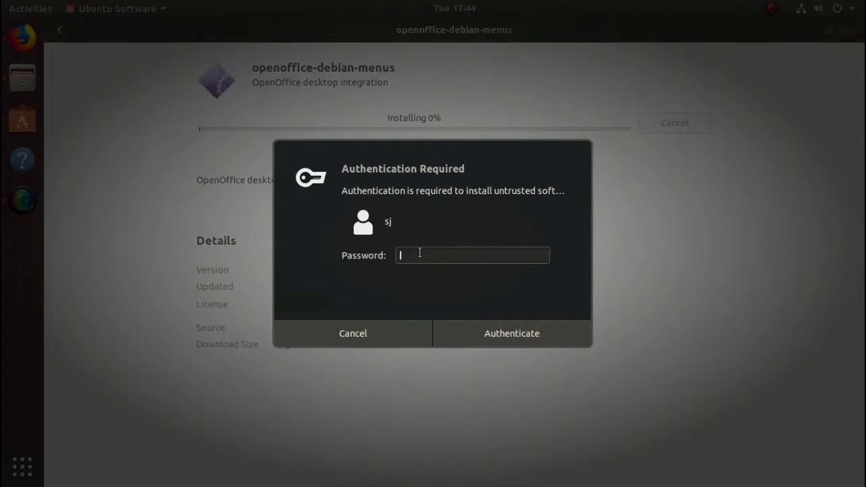
{"action": "type", "text": "****"}
{"action": "left_click", "coordinate": [480, 335]}
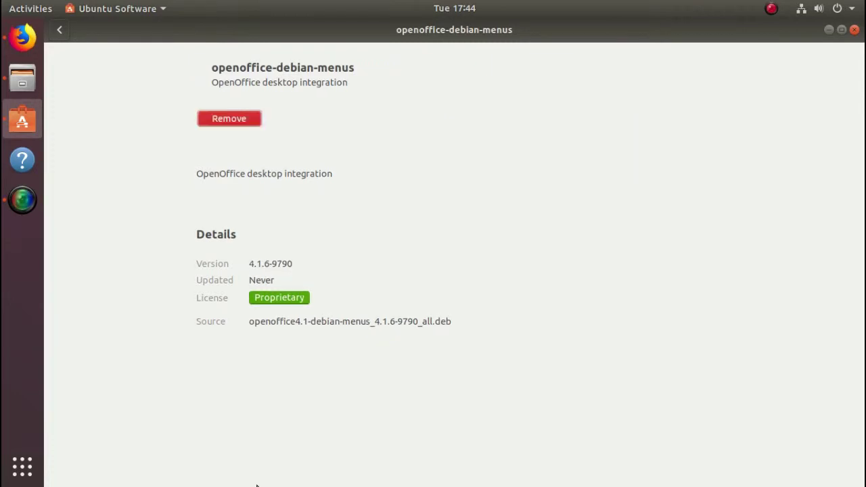
{"action": "left_click", "coordinate": [855, 29]}
{"action": "left_click", "coordinate": [855, 30]}
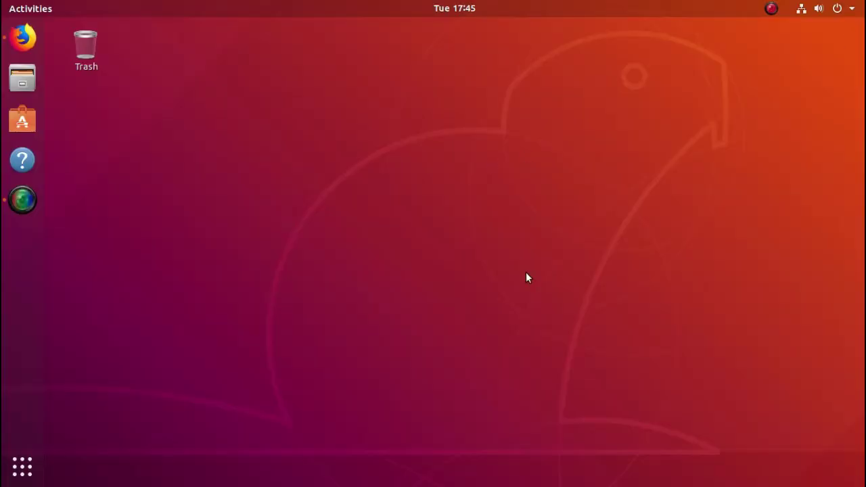
- Open a terminal from the desktop, enlarge its text and launch OpenOffice with the openoffice4 command
{"action": "right_click", "coordinate": [285, 272]}
{"action": "left_click", "coordinate": [331, 375]}
{"action": "left_click", "coordinate": [282, 96]}
{"action": "left_click", "coordinate": [303, 145]}
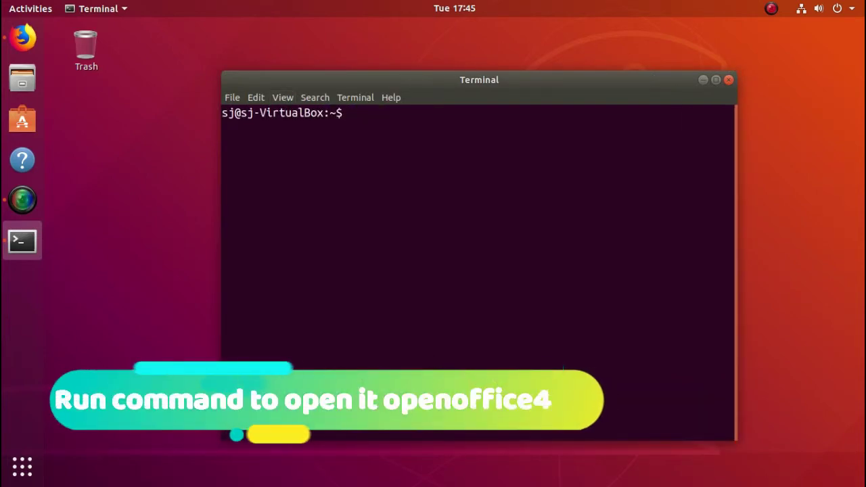
{"action": "type", "text": "openoff"}
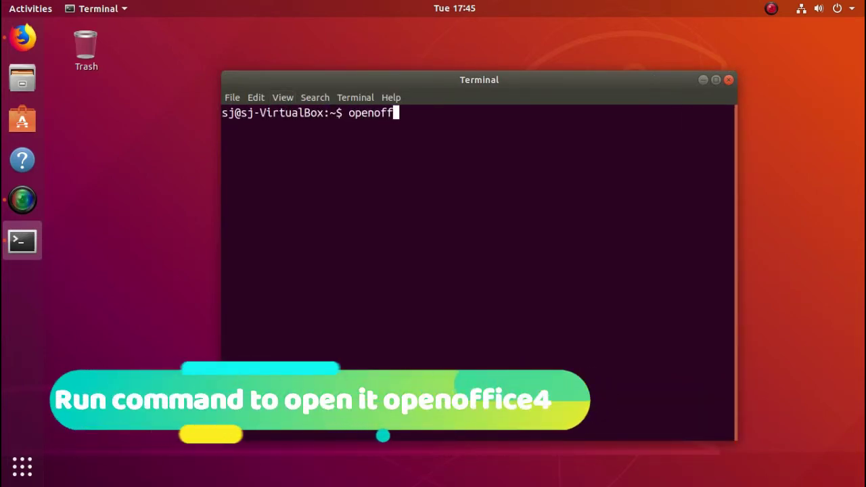
{"action": "type", "text": "ice4"}
{"action": "key", "text": "Return"}
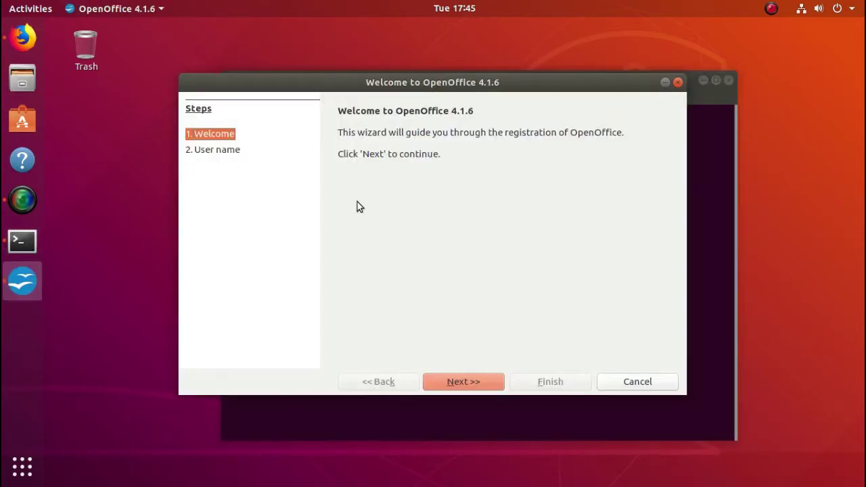
- Complete the OpenOffice 4.1.6 welcome wizard, entering the user's first and last name
{"action": "left_click", "coordinate": [463, 384]}
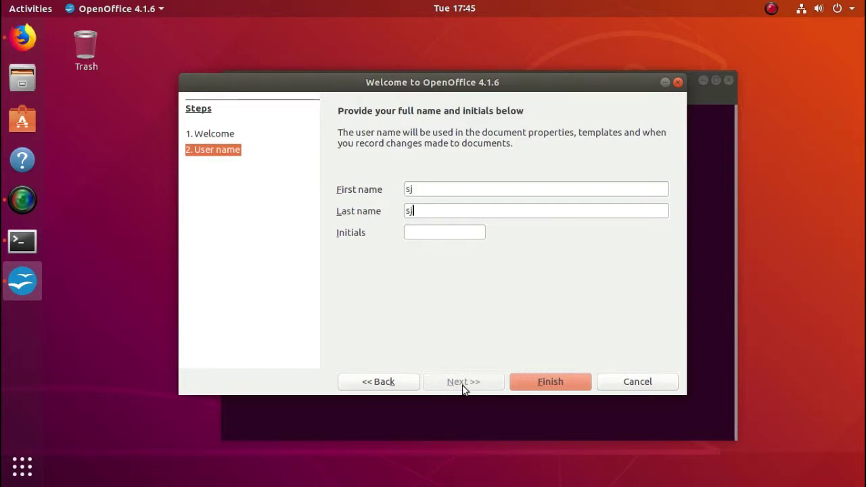
{"action": "left_click", "coordinate": [558, 387]}
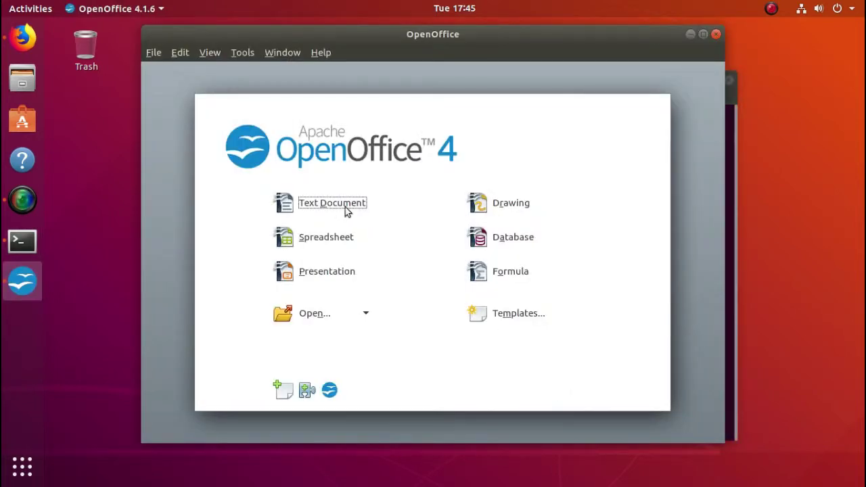
- Create a new spreadsheet from the OpenOffice start window and display the About OpenOffice version information
{"action": "left_click", "coordinate": [344, 208]}
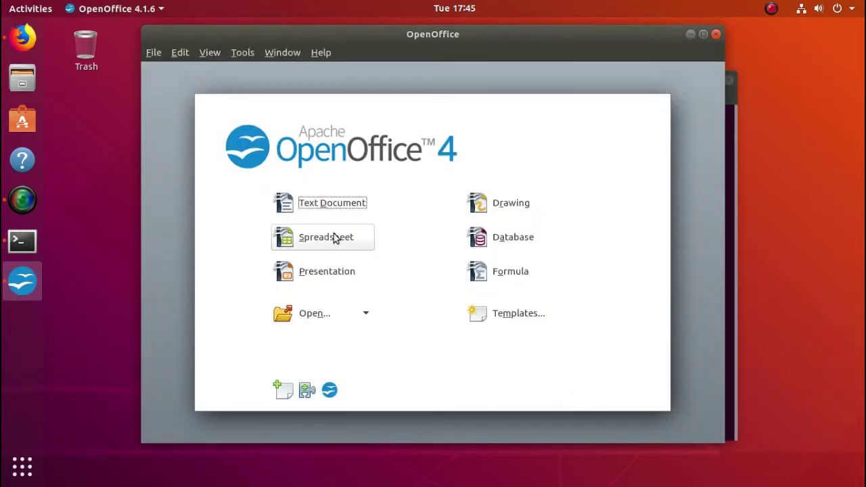
{"action": "left_click", "coordinate": [334, 237]}
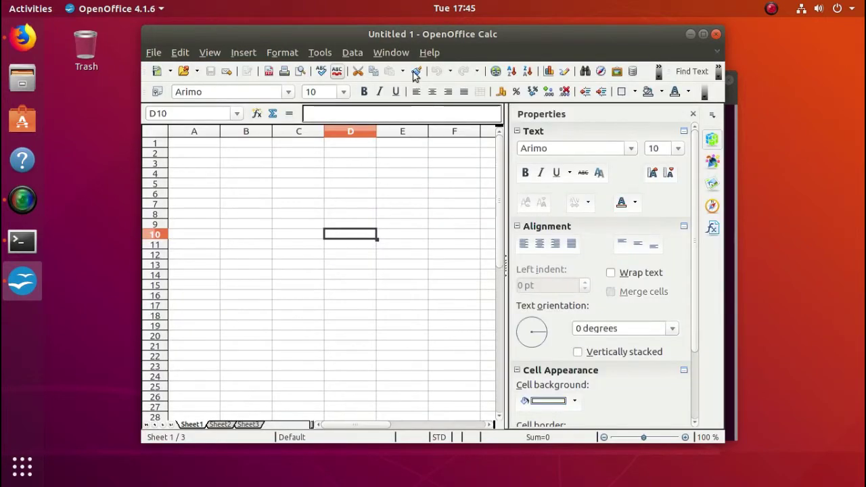
{"action": "left_click", "coordinate": [430, 54]}
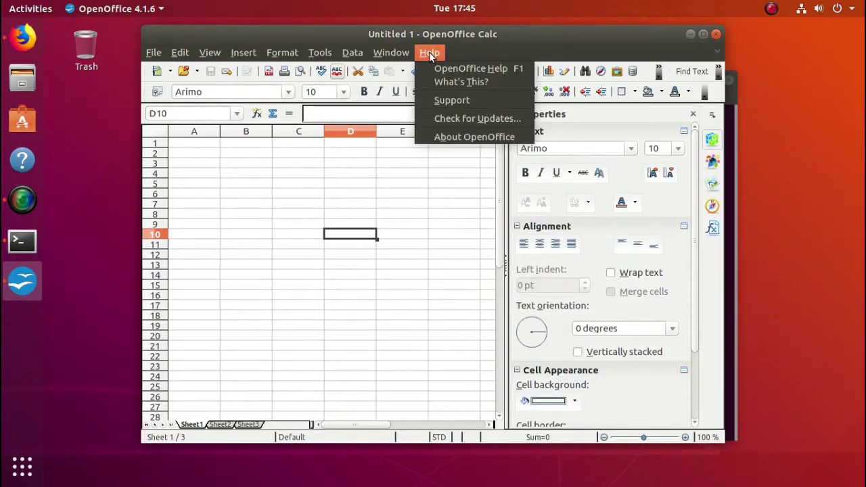
{"action": "left_click", "coordinate": [463, 137]}
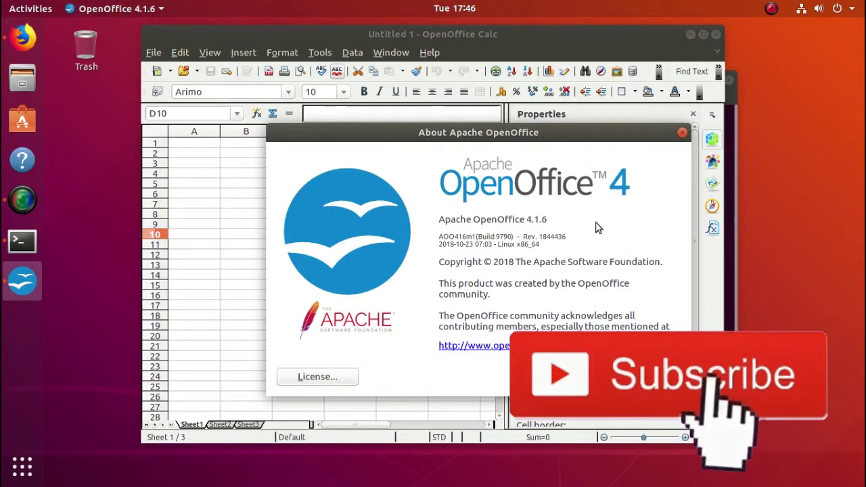
- Close the About Apache OpenOffice dialog, the untitled spreadsheet and the terminal window
{"action": "left_click", "coordinate": [636, 377]}
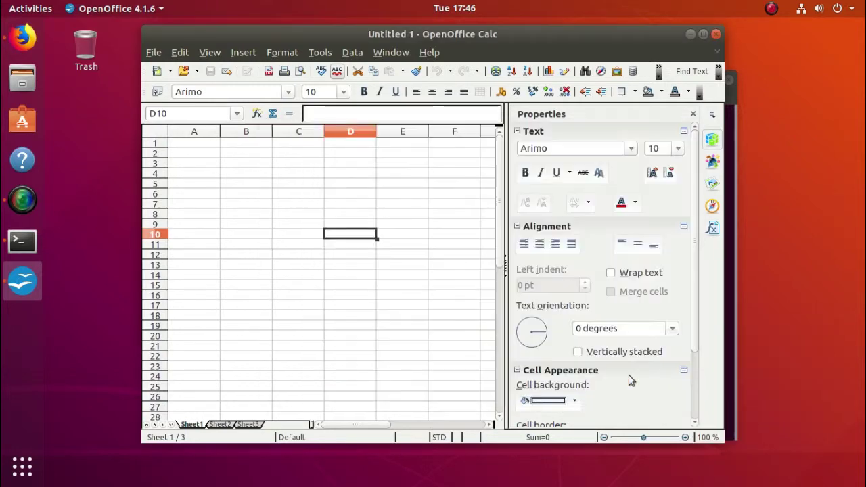
{"action": "left_click", "coordinate": [717, 34]}
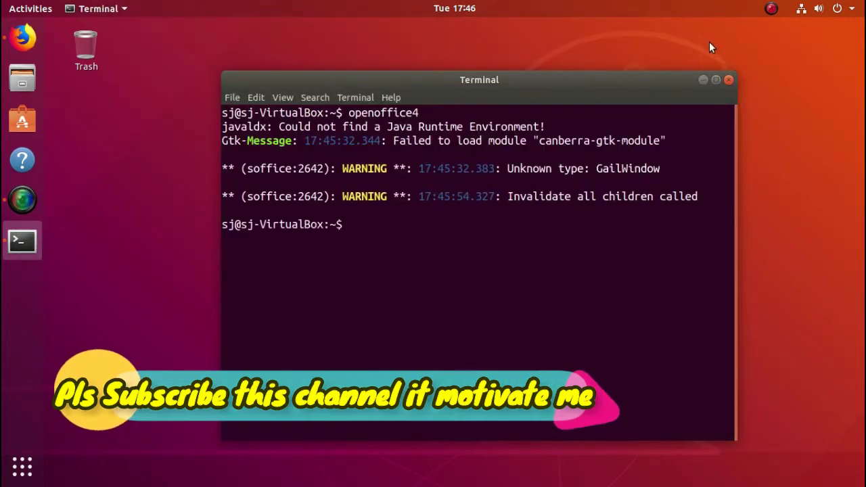
{"action": "left_click", "coordinate": [730, 80]}
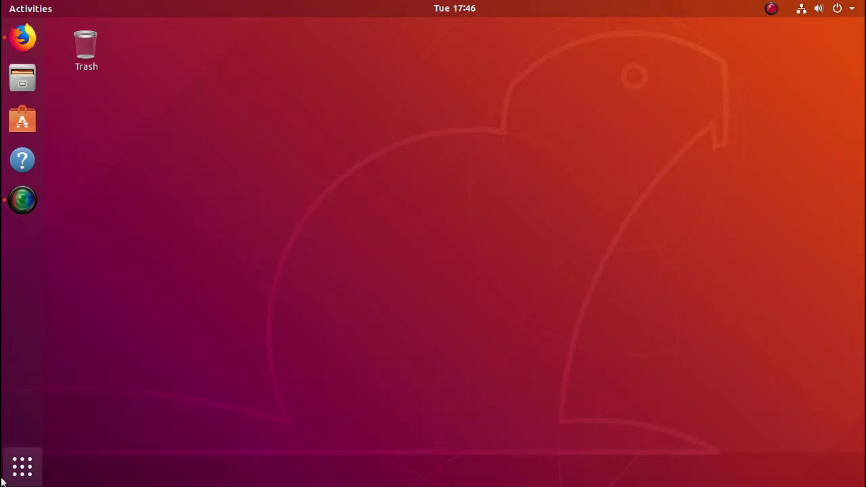
- Search the installed applications for "open", view OpenOffice Printer Administration from the matches and close it
{"action": "key", "text": "super+a"}
{"action": "left_click", "coordinate": [423, 43]}
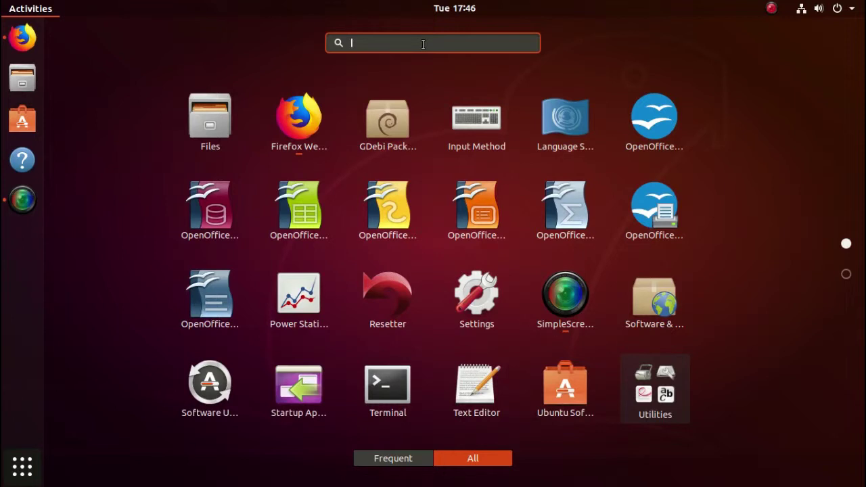
{"action": "type", "text": "open"}
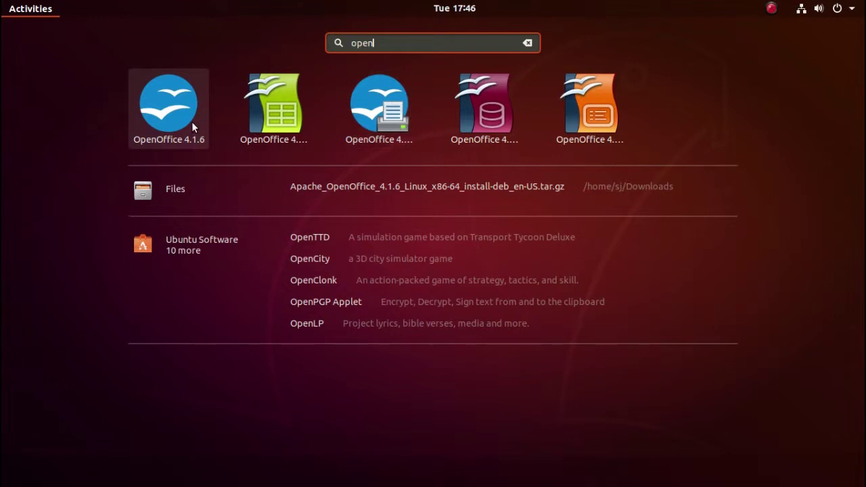
{"action": "left_click", "coordinate": [382, 111]}
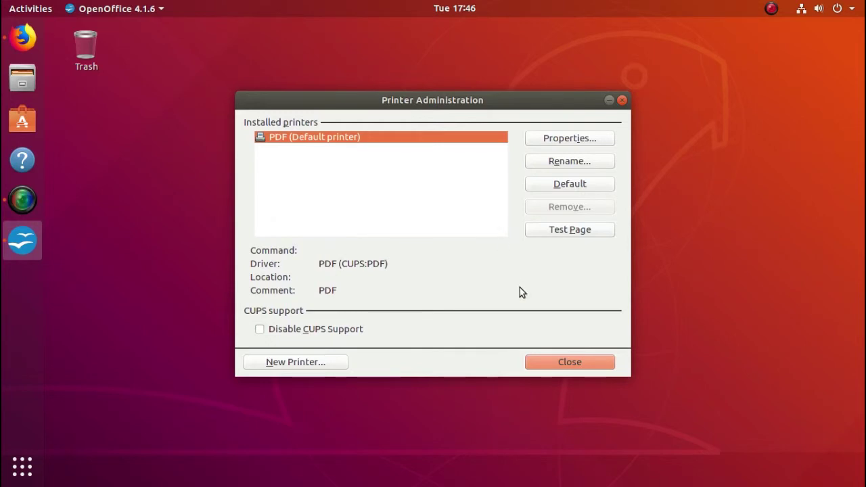
{"action": "left_click", "coordinate": [580, 364]}
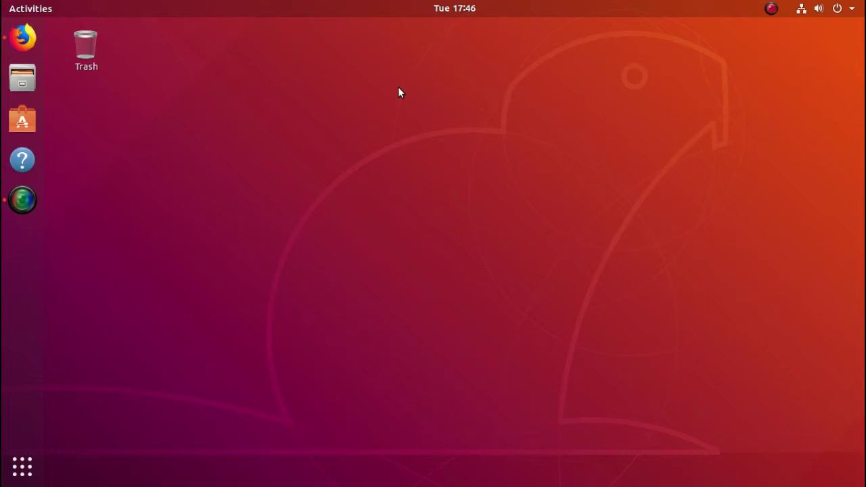
- Launch OpenOffice 4.1.6 from the full application overview and create a new text document
{"action": "left_click", "coordinate": [20, 468]}
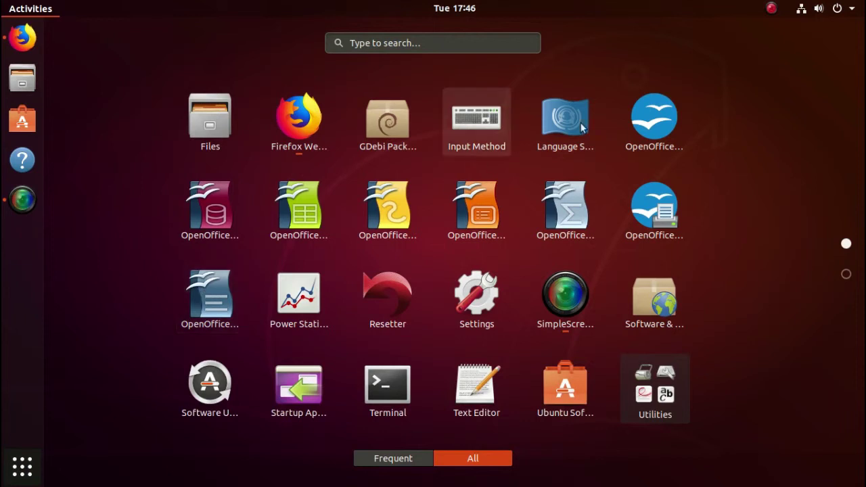
{"action": "left_click", "coordinate": [654, 122]}
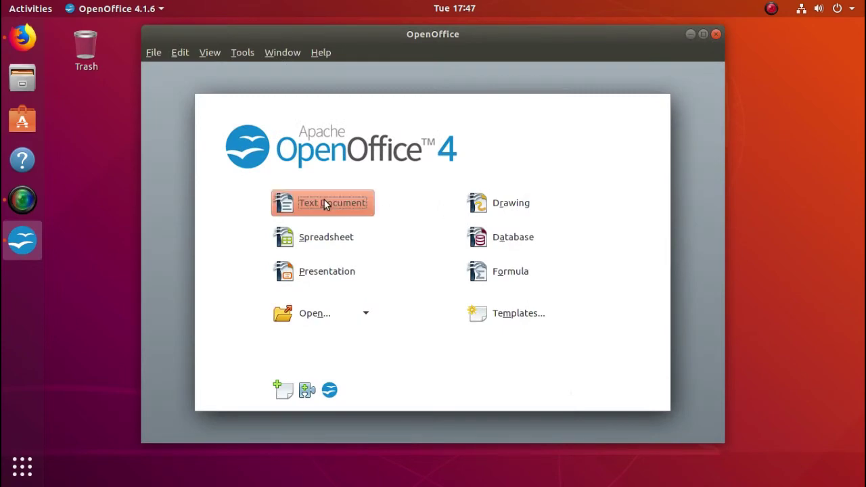
{"action": "left_click", "coordinate": [325, 203]}
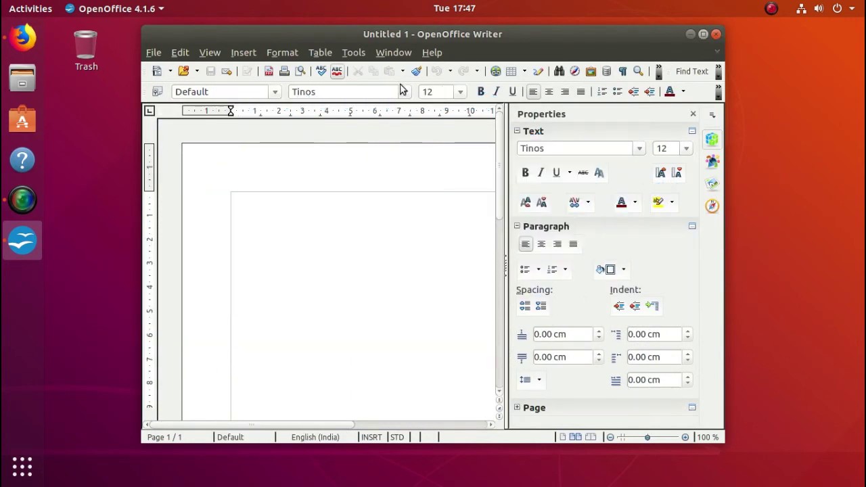
- Display the About OpenOffice version information from the new Writer document
{"action": "left_click", "coordinate": [437, 57]}
{"action": "left_click", "coordinate": [459, 137]}
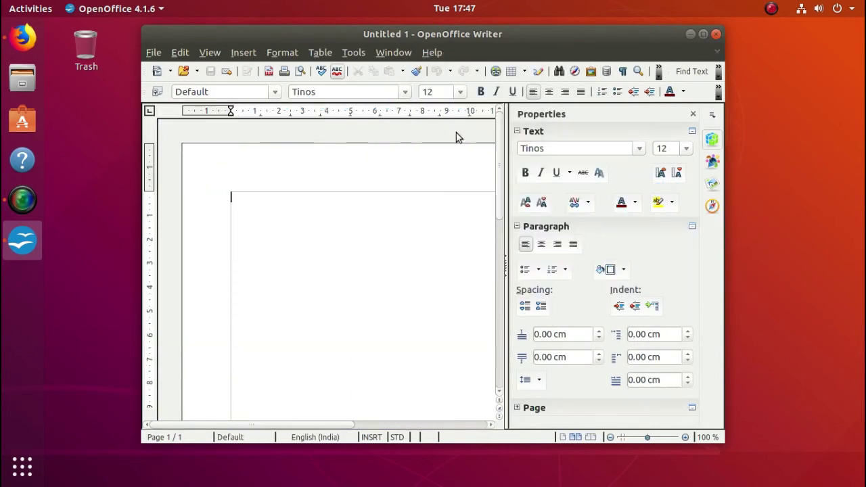